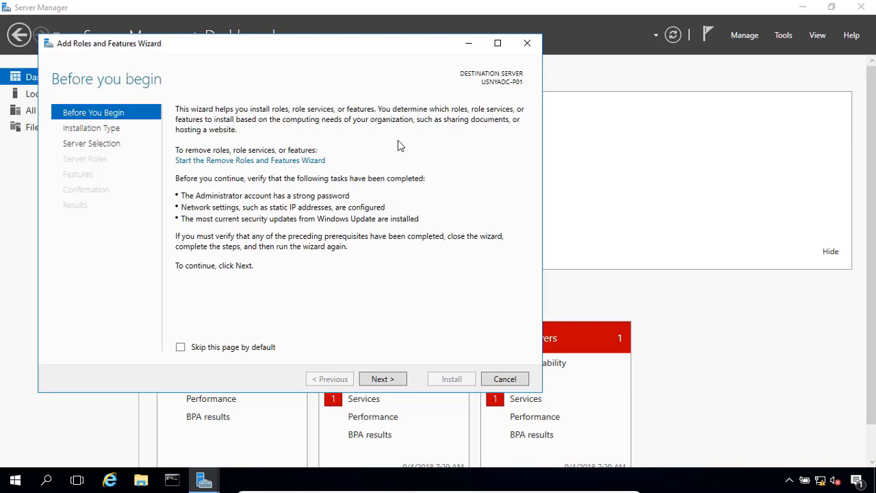
Step: Choose a role-based installation on server USNYADC-P01 and select the Active Directory Domain Services role with its required features and management tools
click(387, 384)
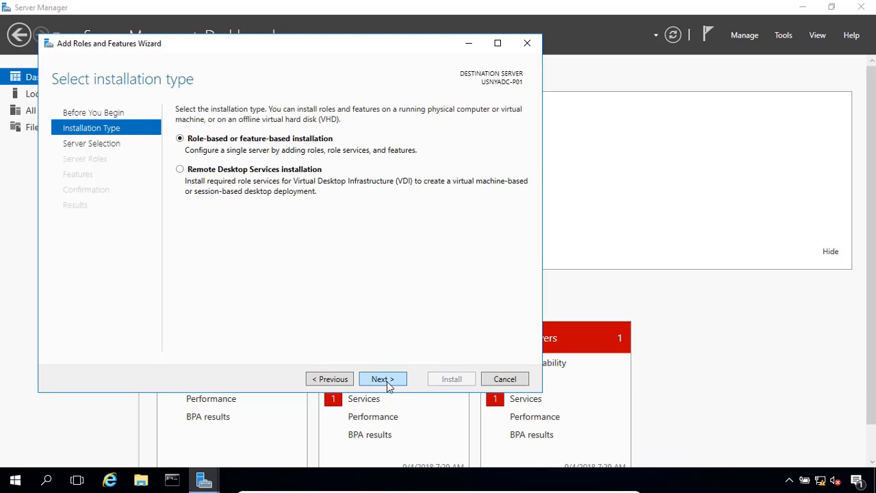
click(388, 384)
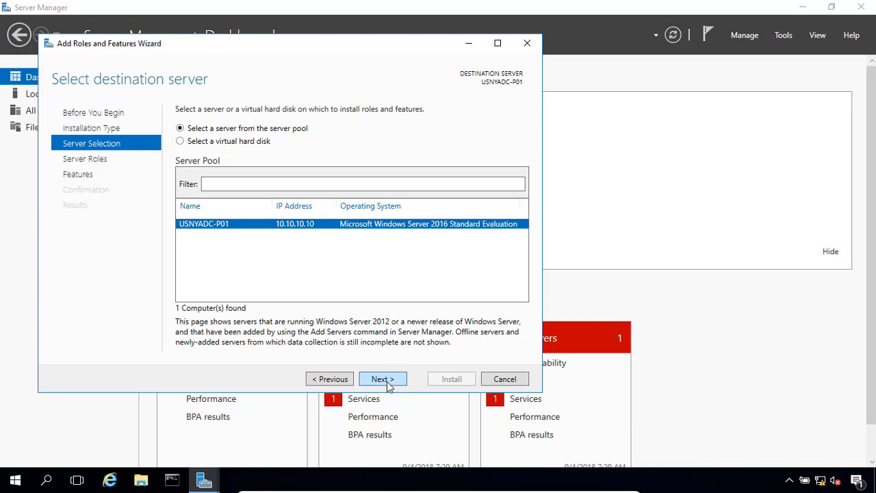
click(383, 379)
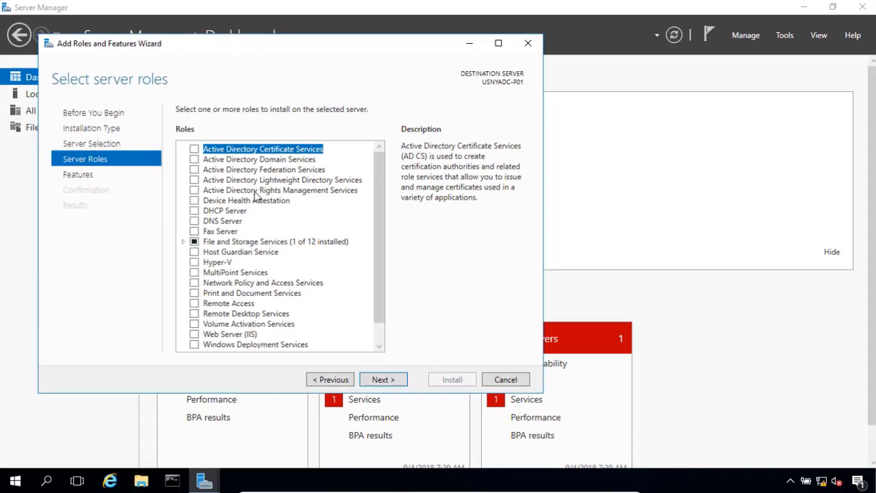
click(194, 159)
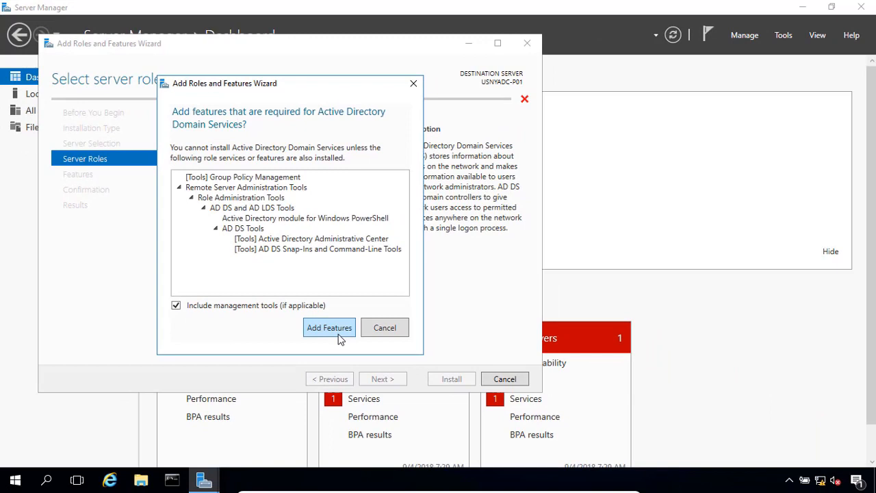
click(339, 335)
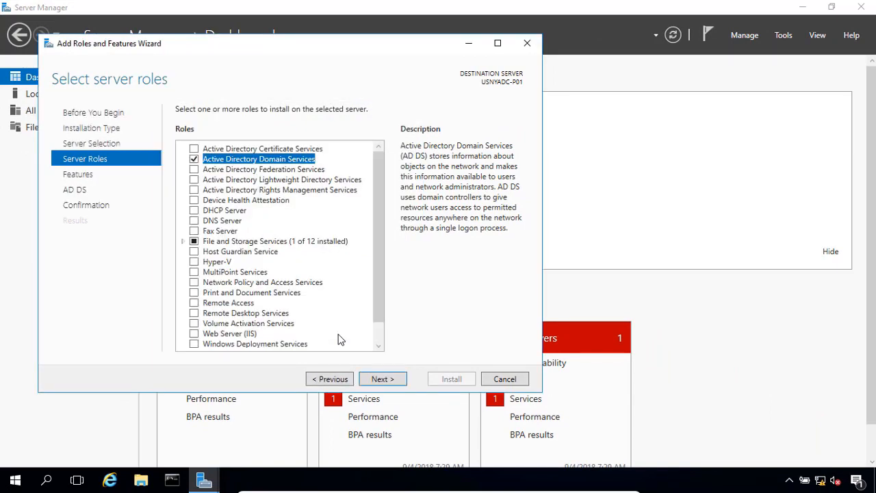
Step: Keep the default features, install the Active Directory Domain Services role, and close the wizard once installation completes
click(401, 388)
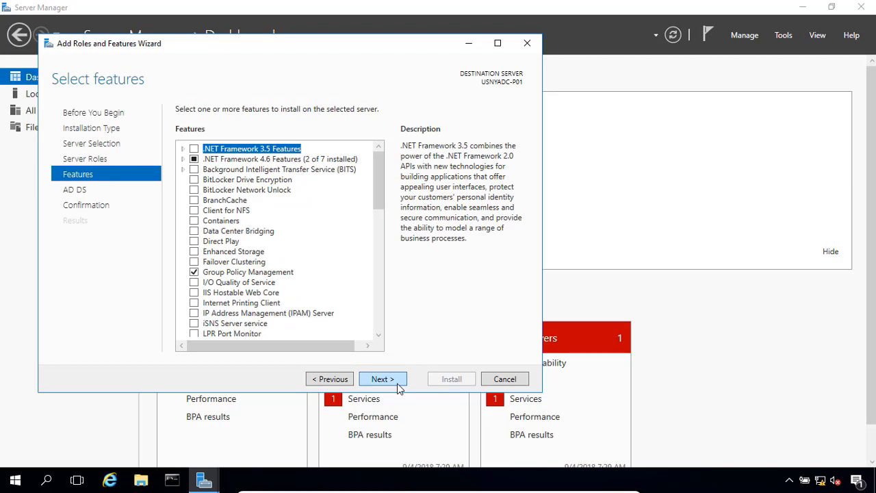
click(401, 387)
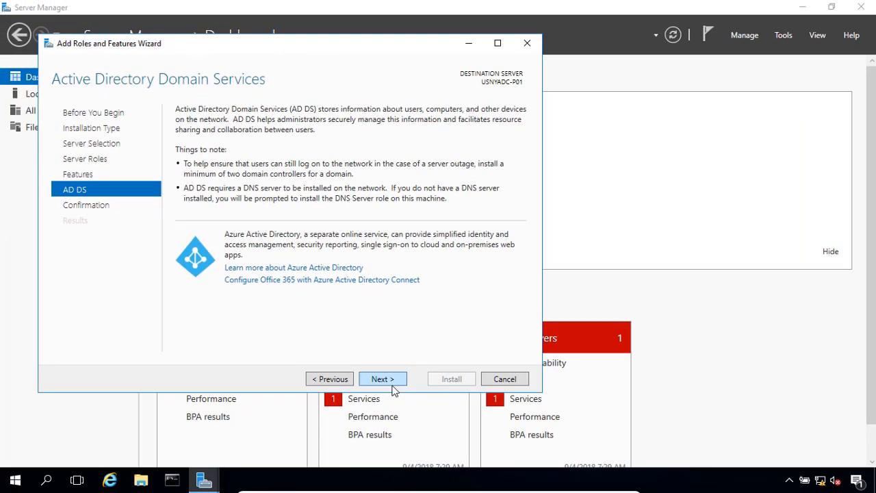
click(400, 381)
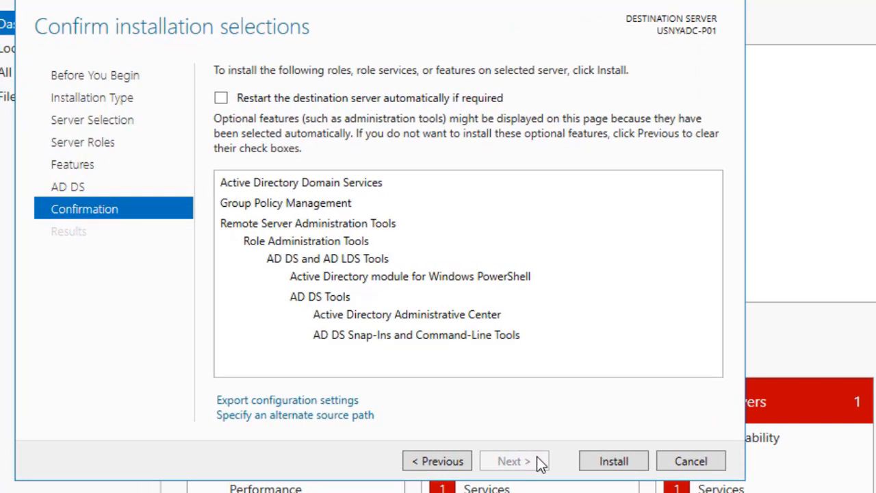
click(638, 471)
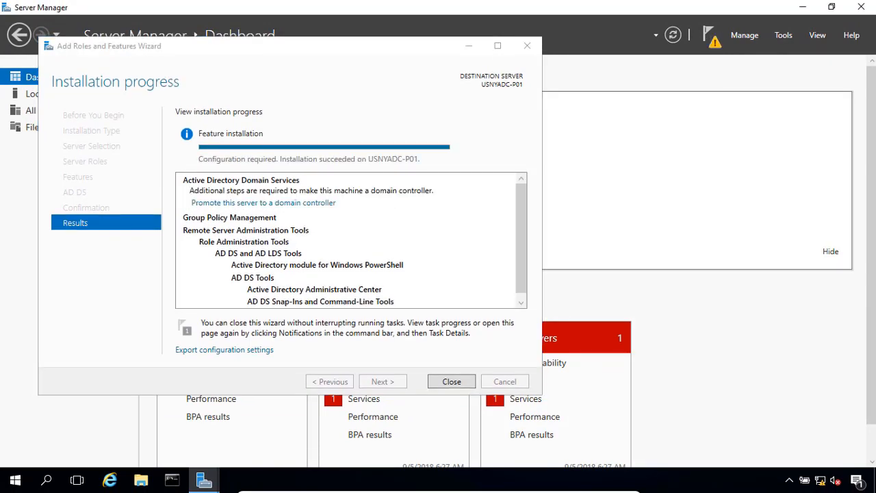
click(452, 382)
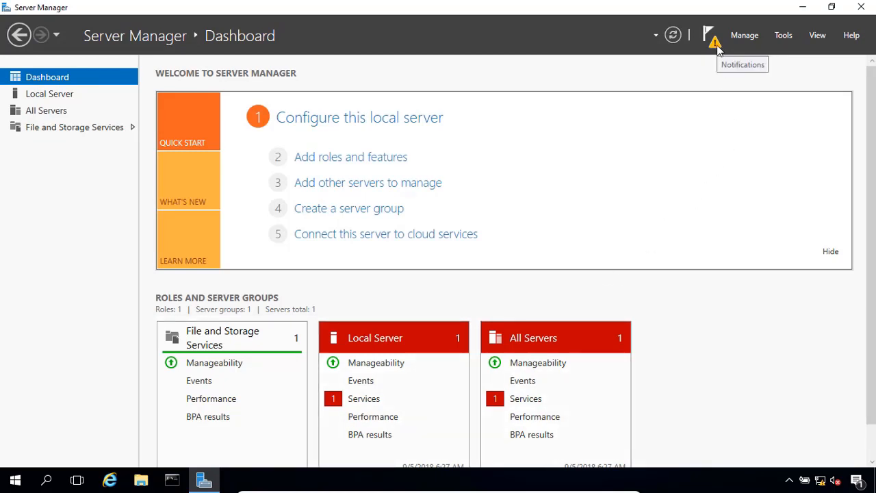
Step: Start promoting the server to a domain controller, adding a new forest with root domain name corp.zinetek.com
click(716, 44)
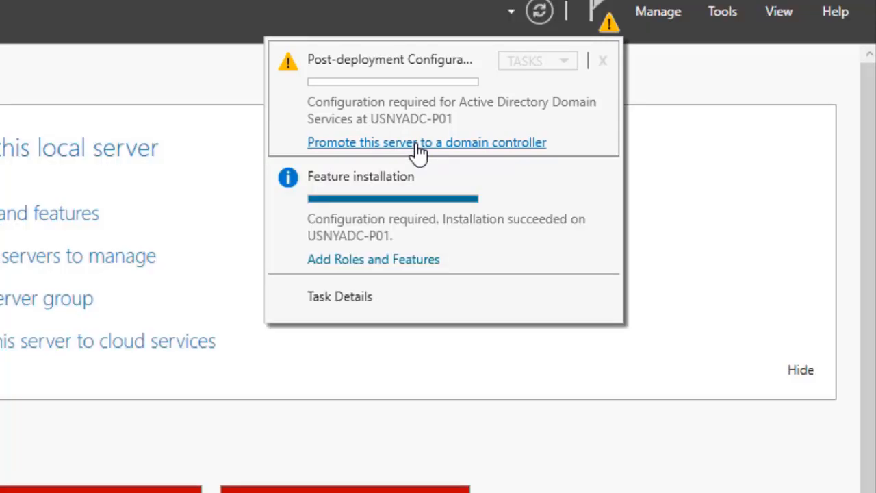
click(419, 143)
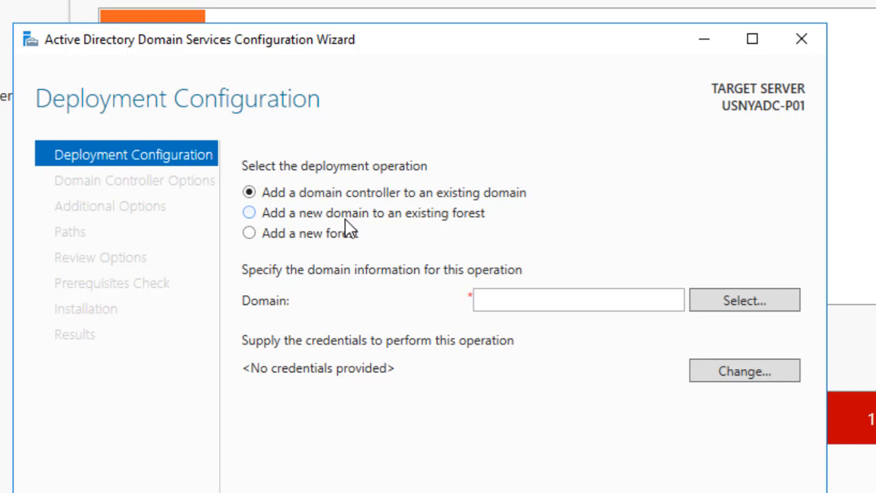
click(293, 240)
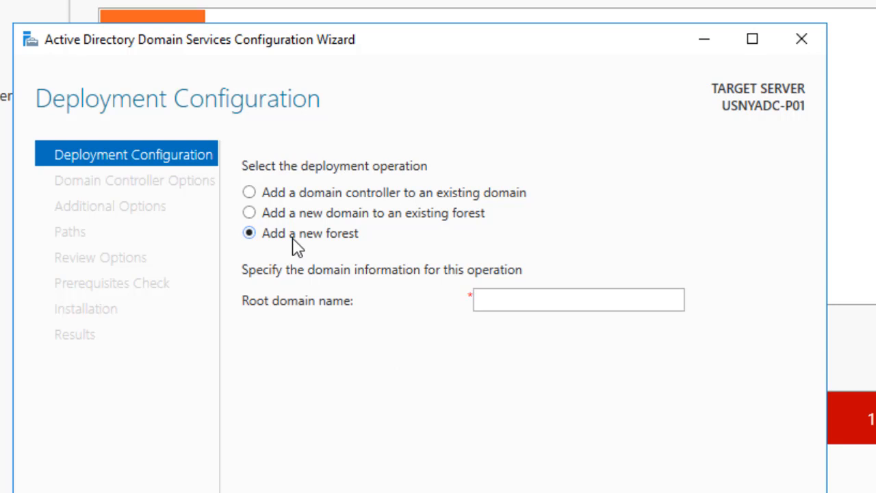
click(513, 293)
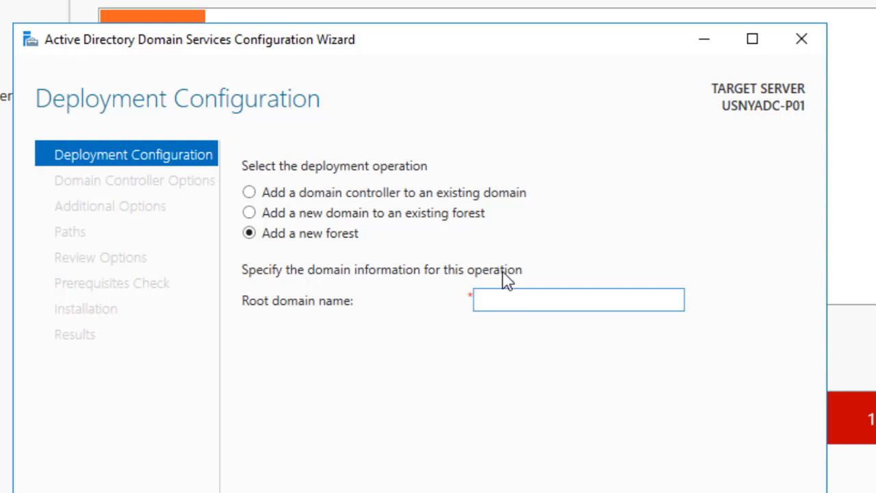
text(corp)
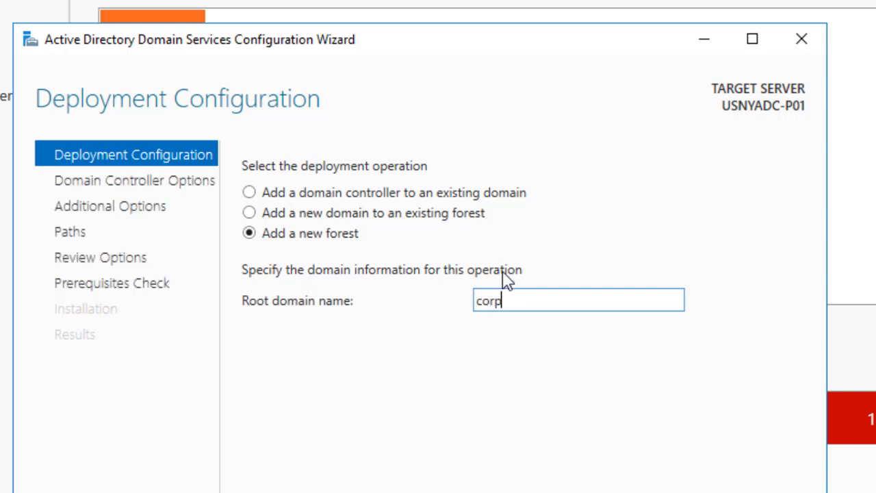
text(.zinetek.com)
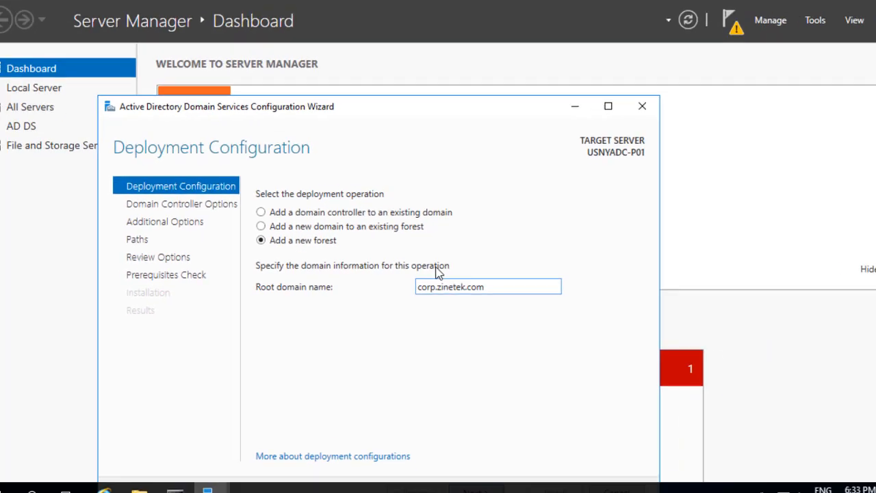
click(443, 446)
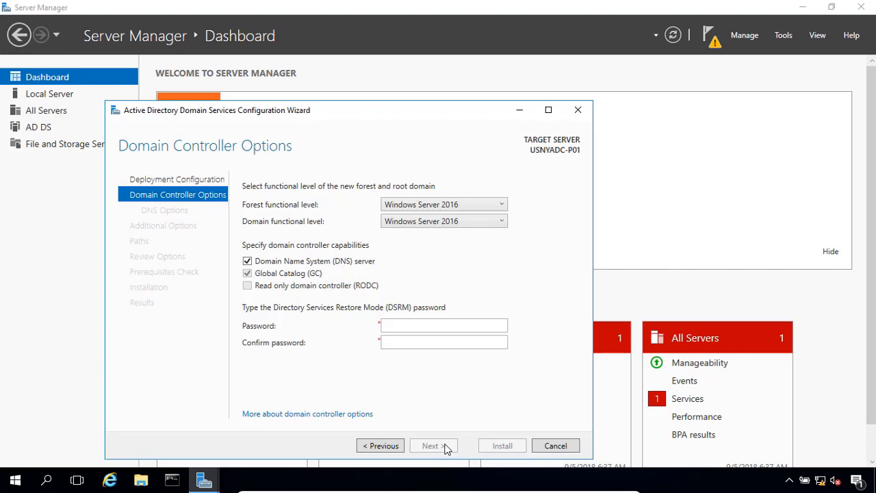
Step: Keep the forest functional level at Windows Server 2016, then enter and confirm the Directory Services Restore Mode password
click(502, 204)
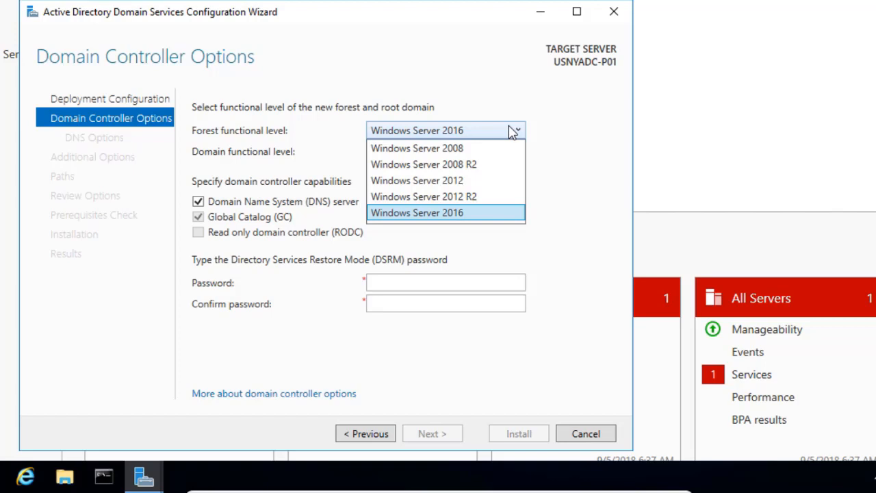
click(512, 131)
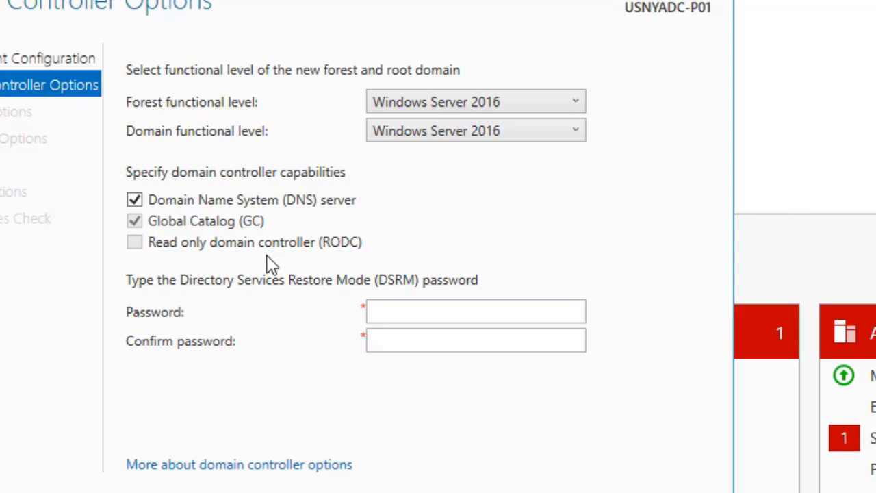
click(399, 311)
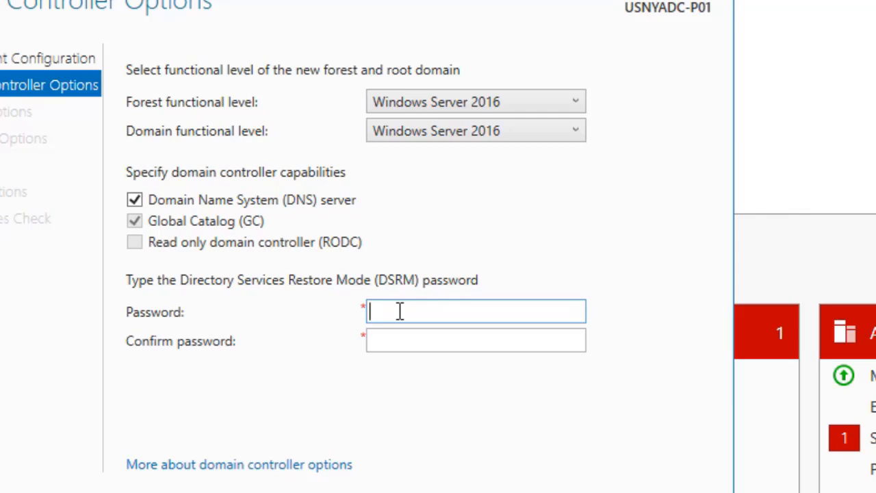
text(*******)
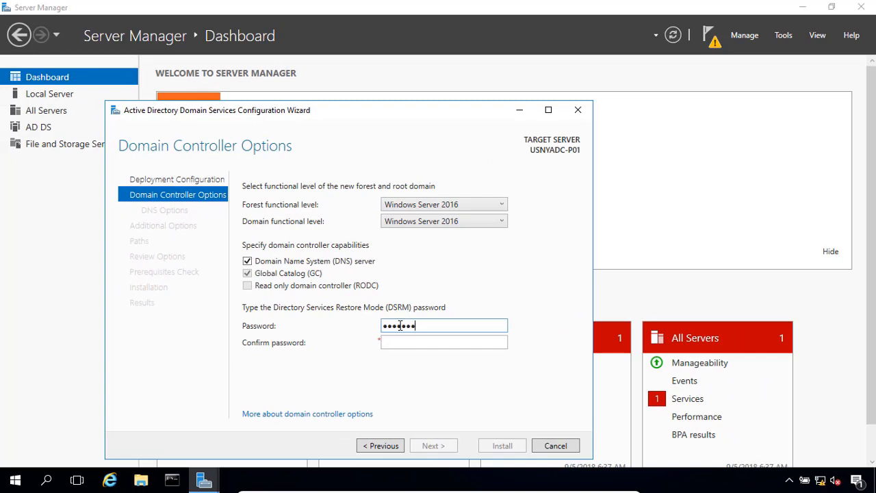
text(*)
key(Tab)
text(********)
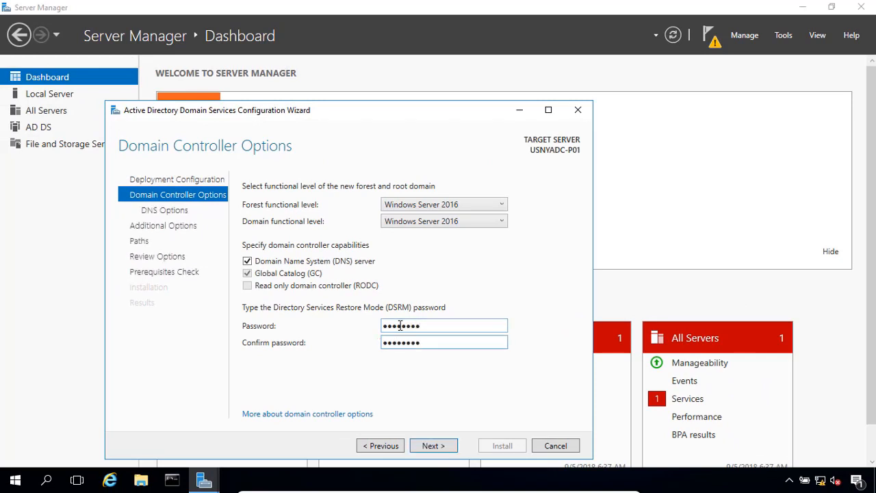
click(444, 446)
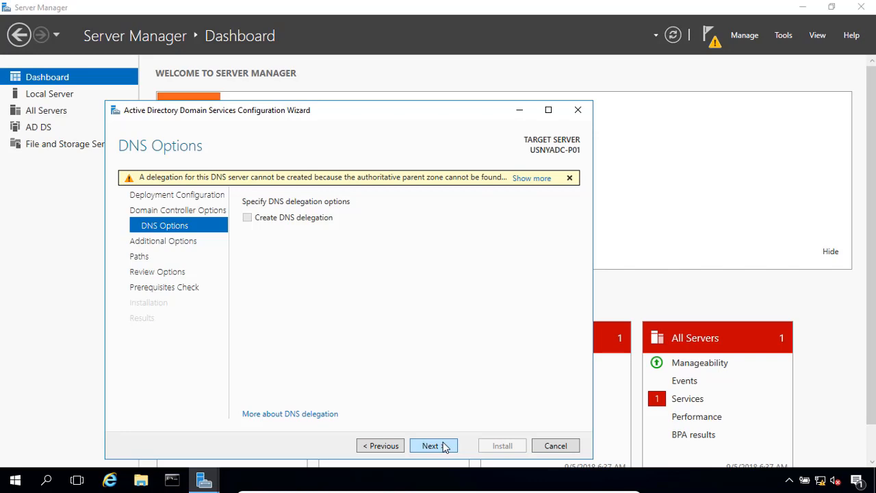
Step: Skip DNS delegation and set the NetBIOS domain name to ZINETEK
click(432, 446)
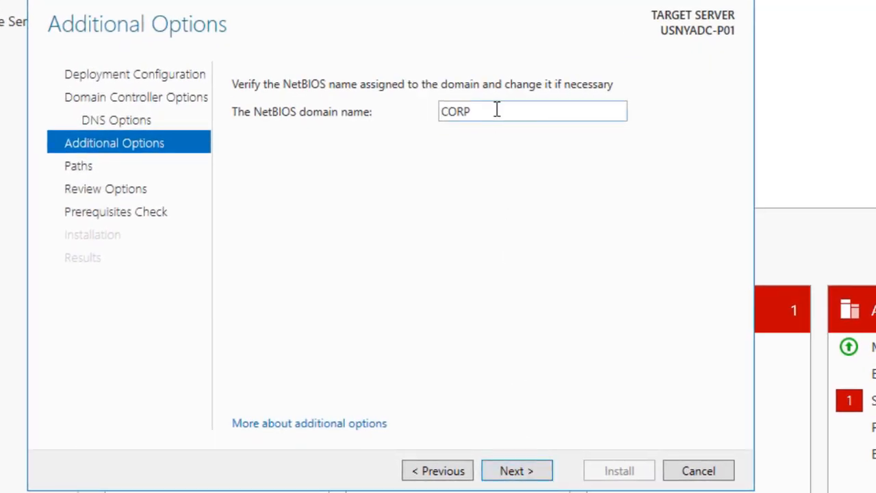
double_click(450, 114)
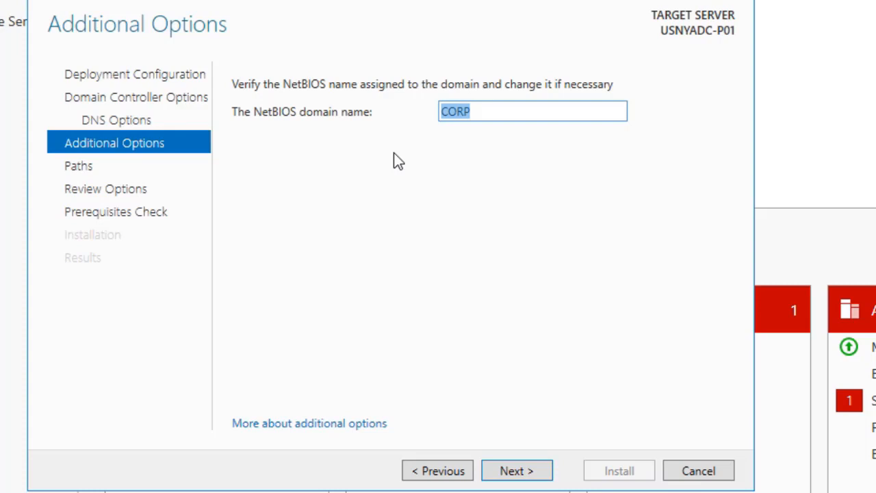
text(ZINETEK)
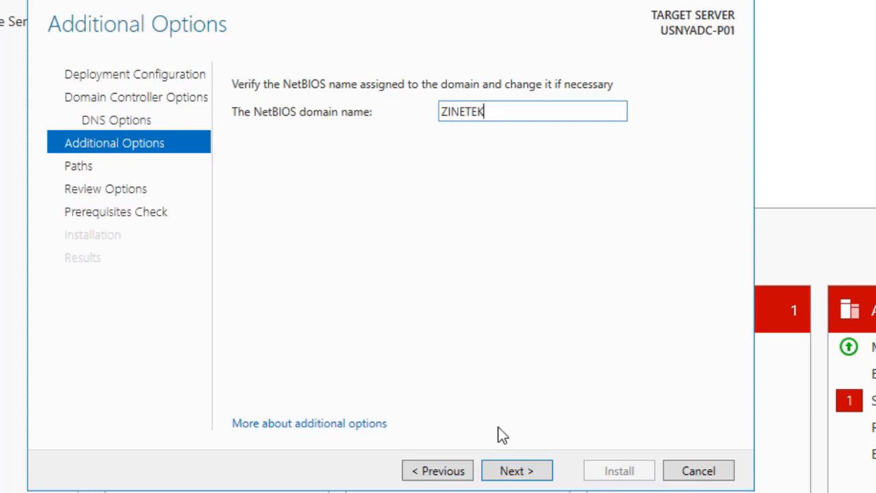
click(517, 479)
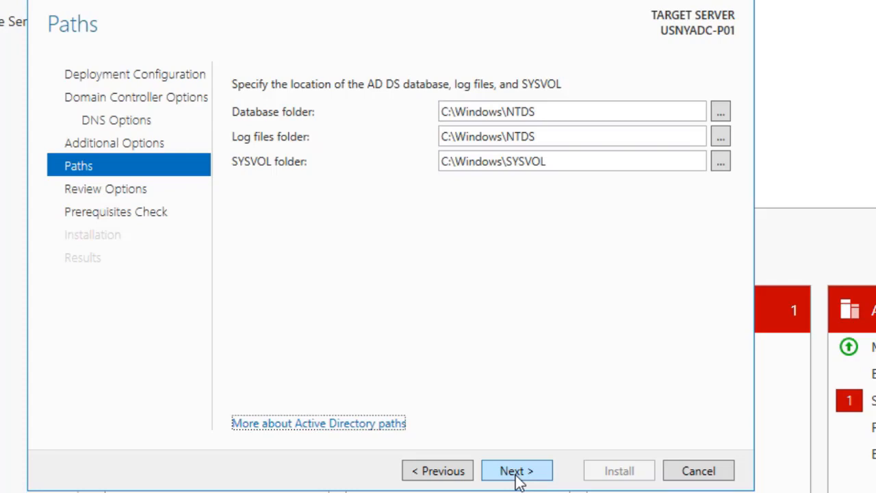
Step: Keep the default database, log and SYSVOL folders, and review the selected options and the generated PowerShell deployment script
click(517, 471)
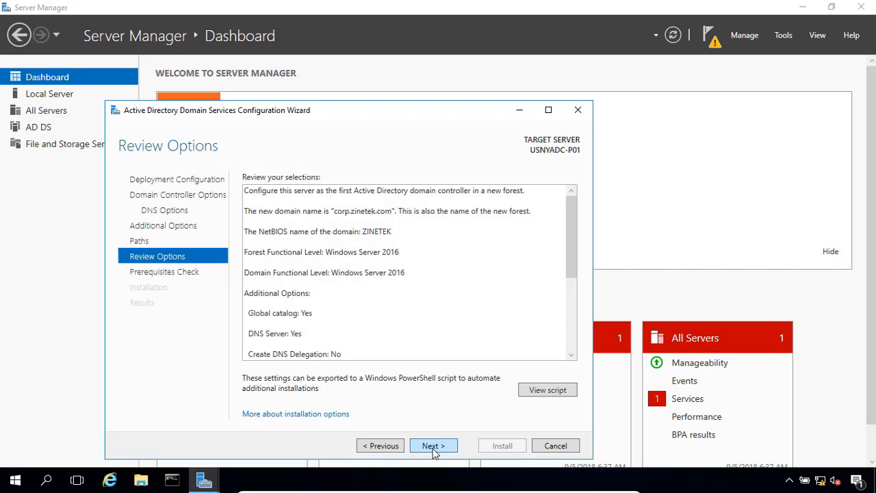
drag(573, 247, 573, 329)
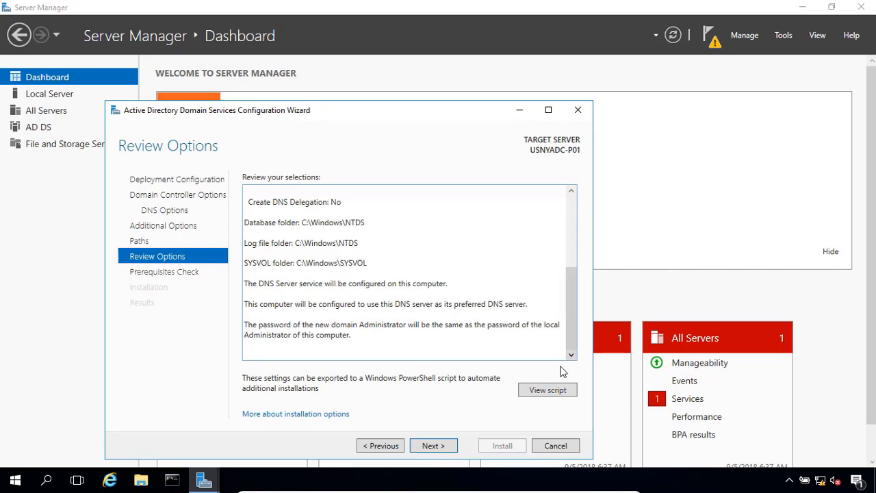
click(571, 397)
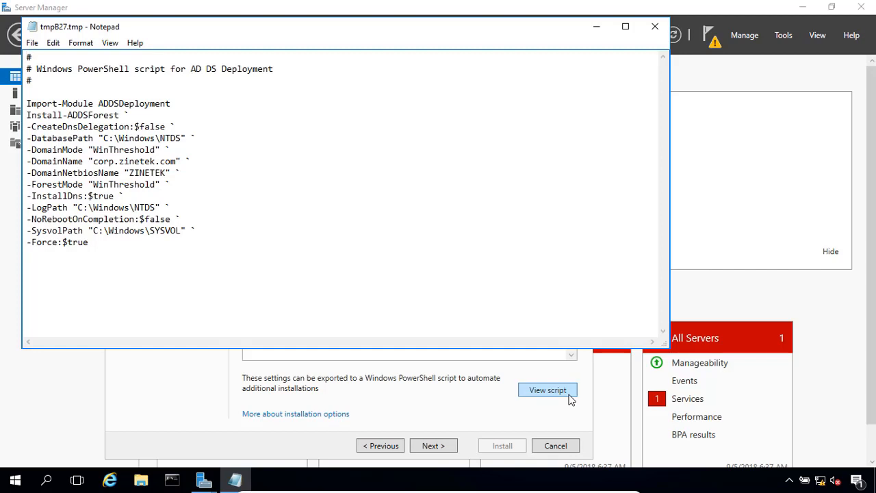
click(655, 27)
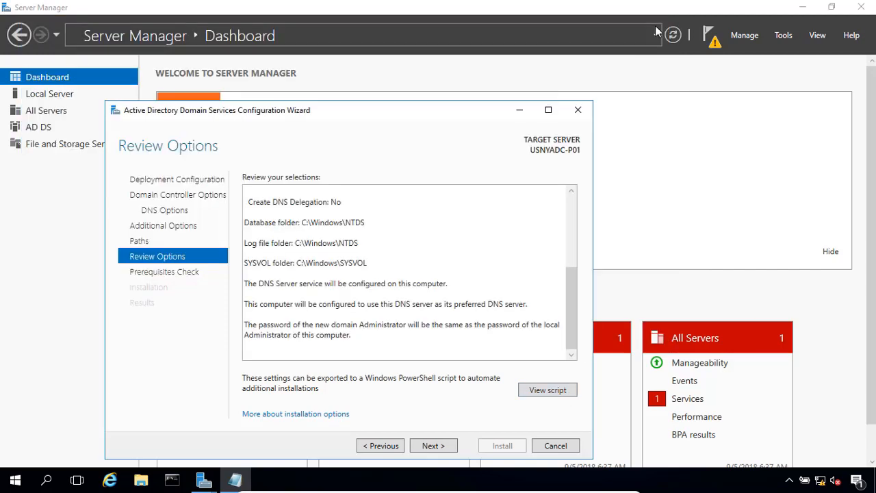
Step: Run the prerequisites check, review its results, and start the domain controller installation
click(445, 448)
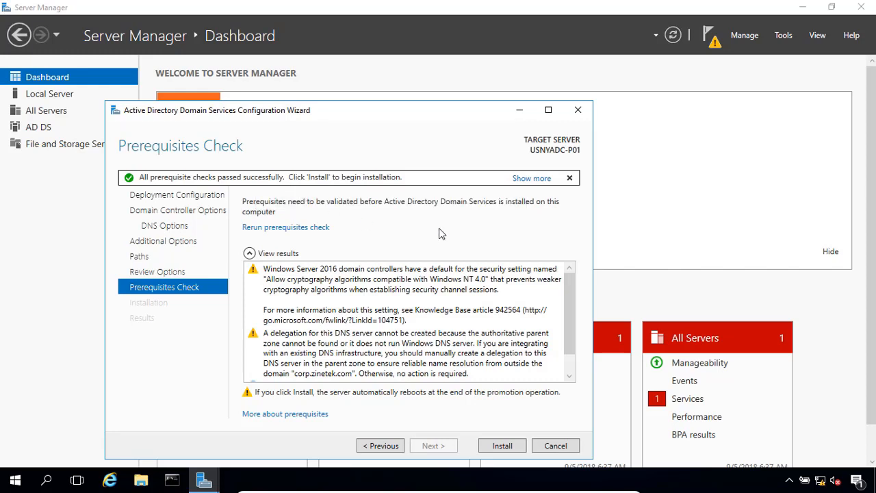
drag(565, 321, 567, 359)
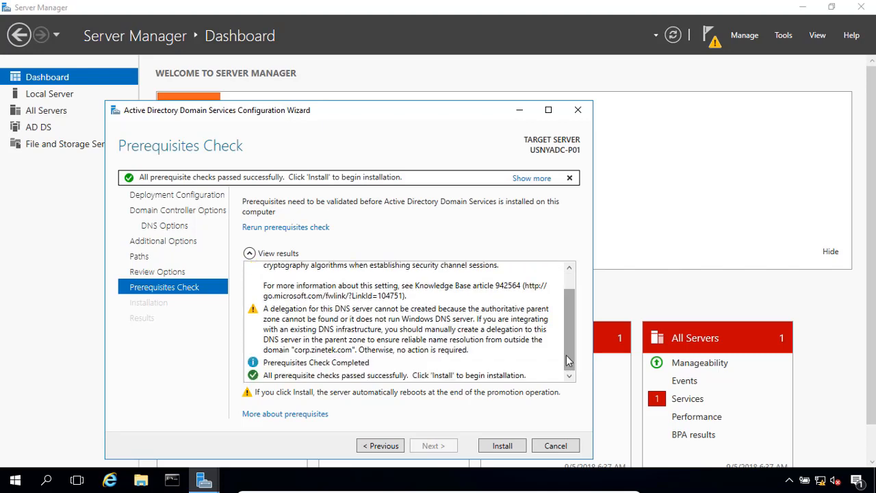
click(497, 450)
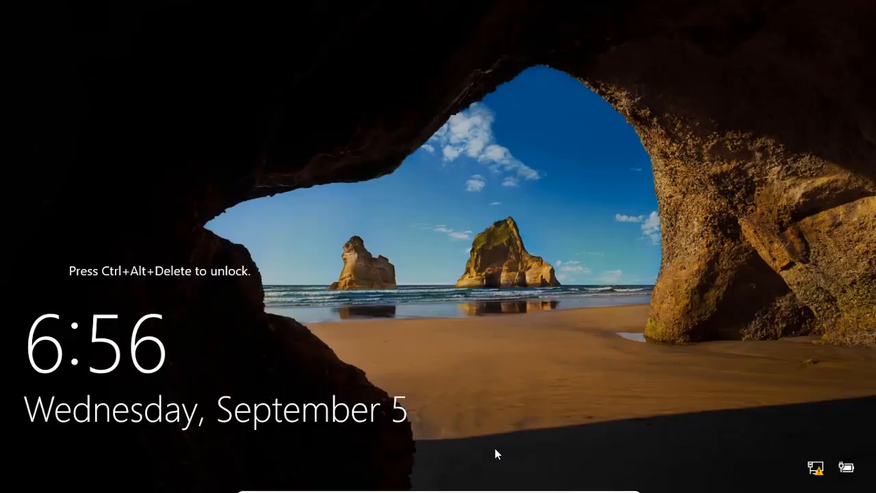
Step: Unlock the restarted server and sign in as the ZINETEK domain administrator with the account password
key(ctrl+alt+Delete)
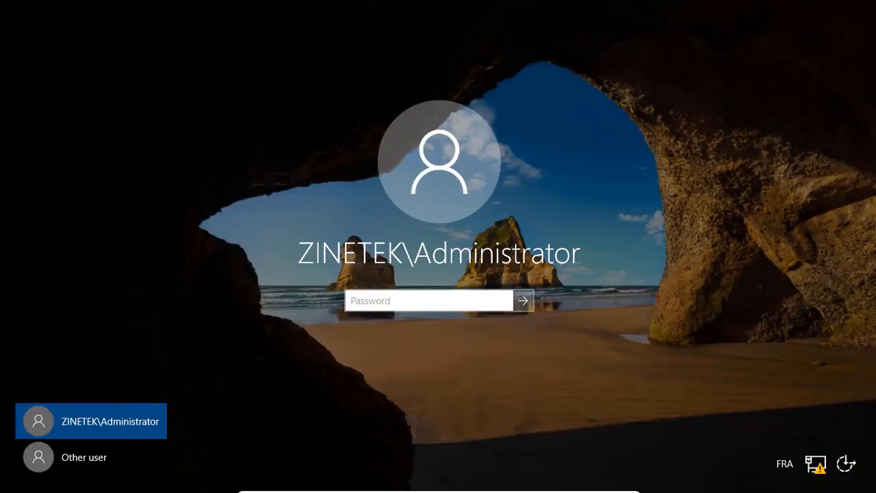
text(•••••••)
key(Return)
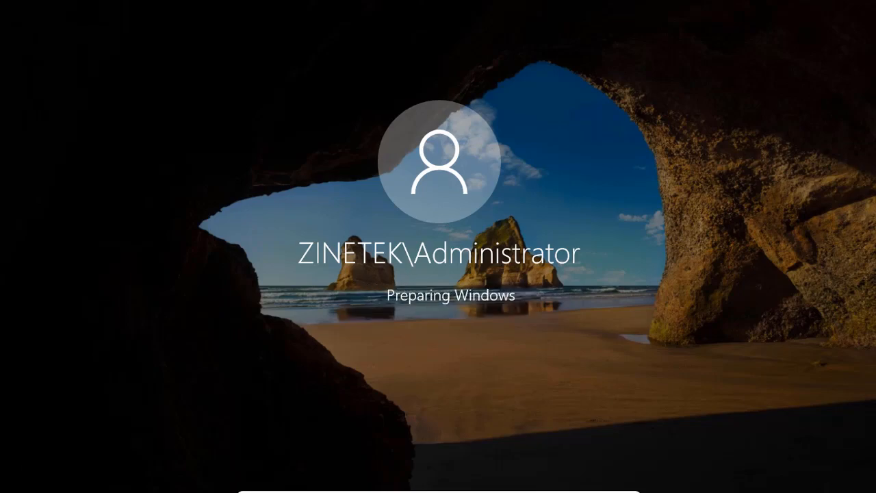